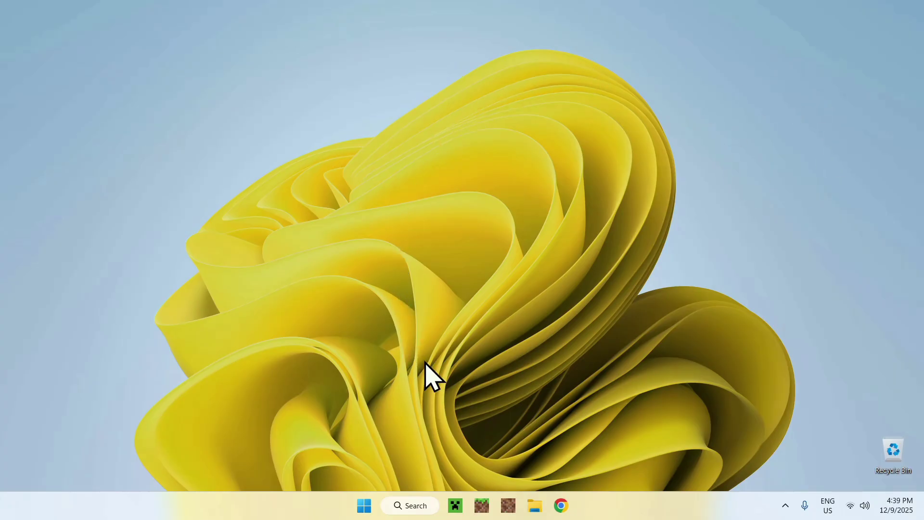
Open Chrome on a new tab and search Google for 'OptiFine'.
left_click(563, 502)
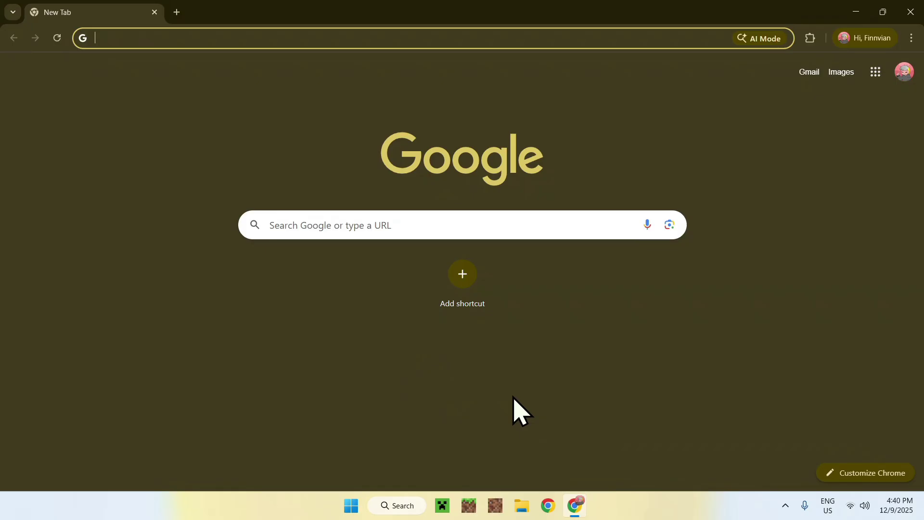
left_click(506, 229)
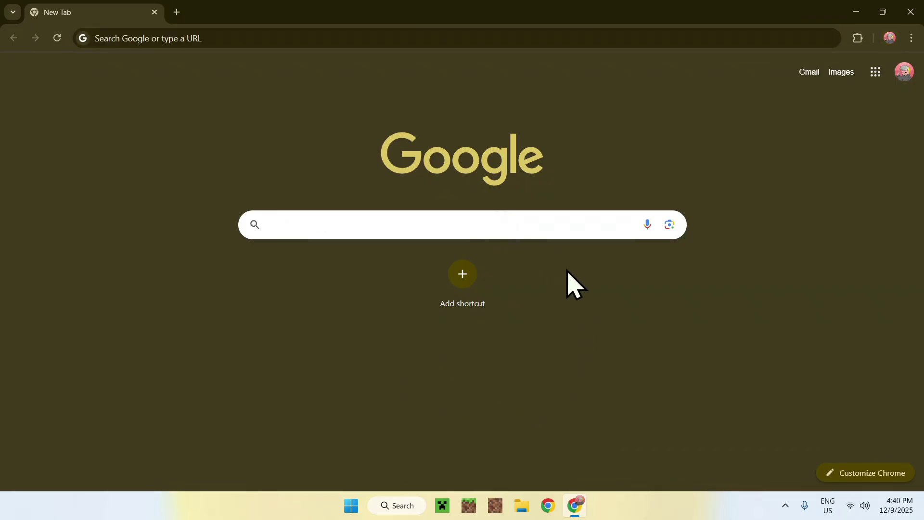
type("OptiFine")
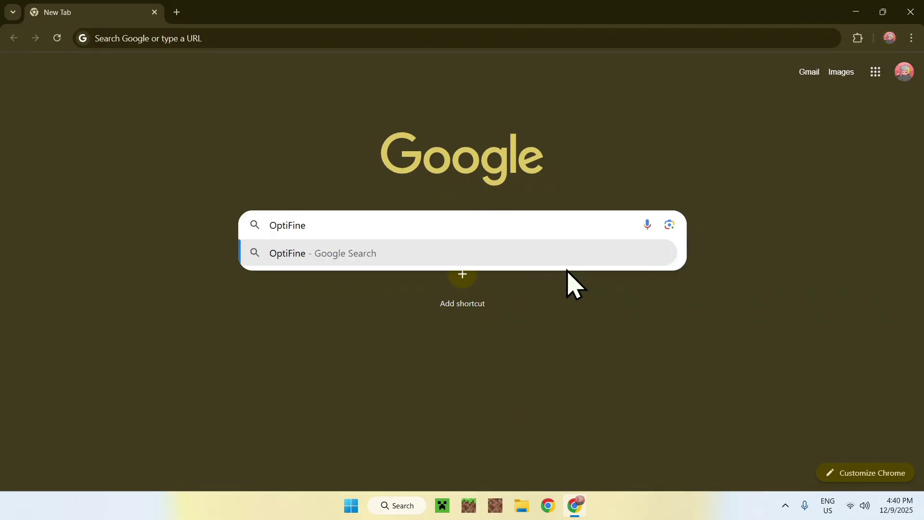
key("Return")
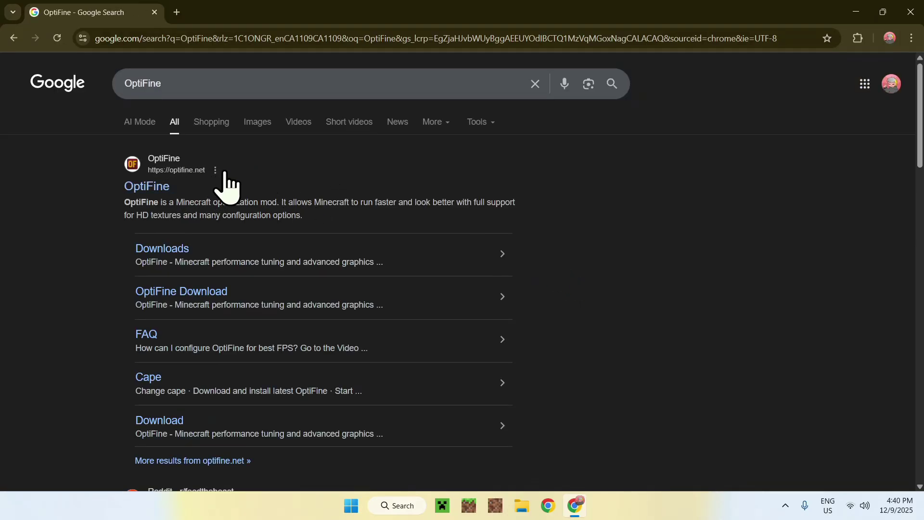
On optifine.net's Downloads page, start the OptiFine HD U J7 pre1 preview download for 1.21.11.
left_click(145, 190)
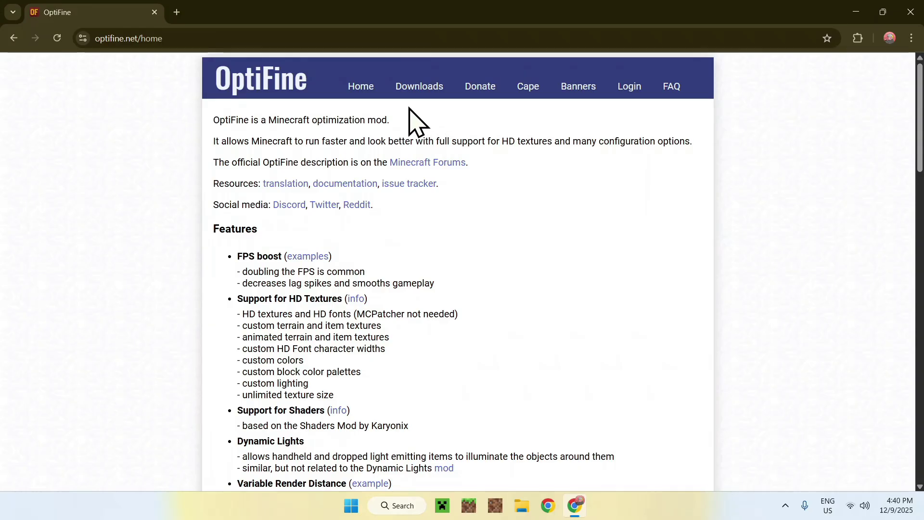
left_click(417, 89)
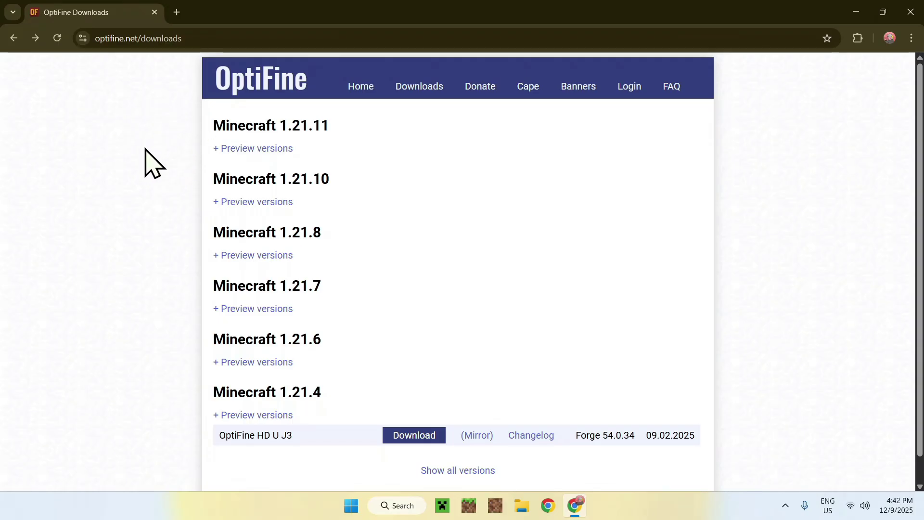
left_click(246, 149)
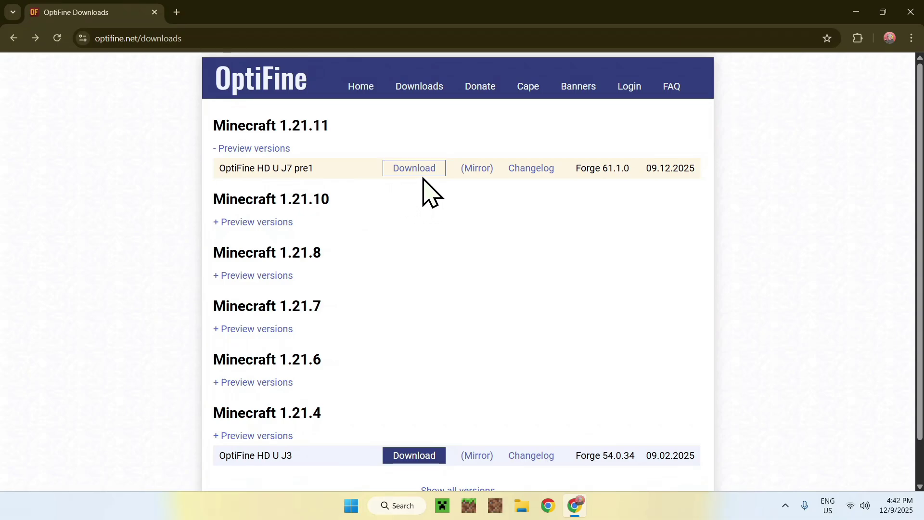
left_click(412, 171)
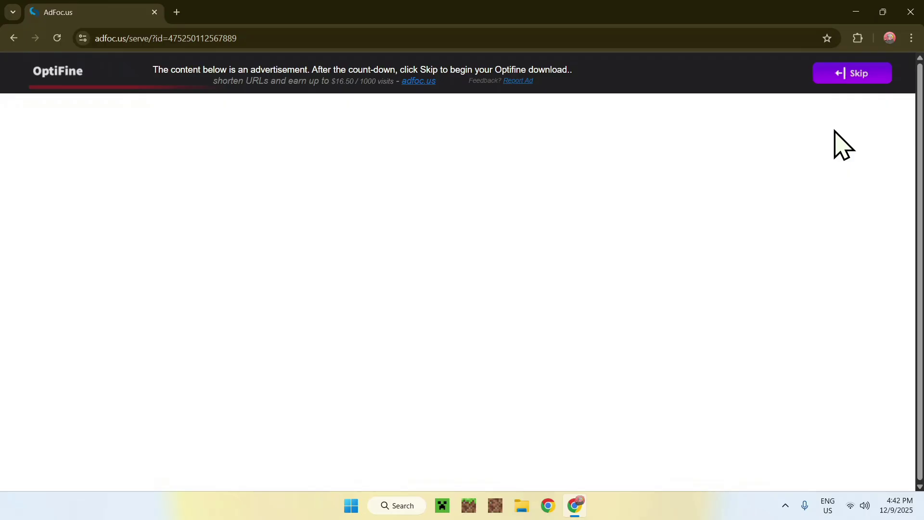
Skip the adfoc.us ad, download the 7.4 MB OptiFine preview jar, and confirm it finished.
left_click(849, 80)
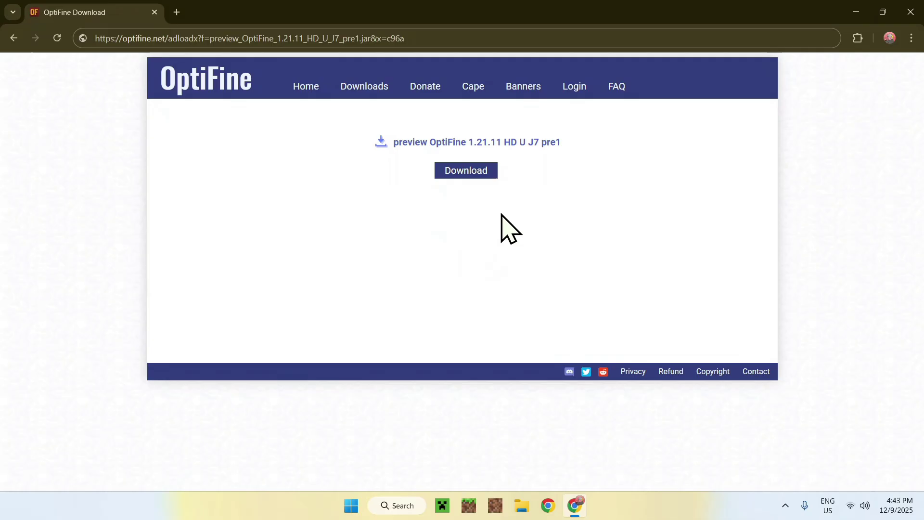
left_click(463, 176)
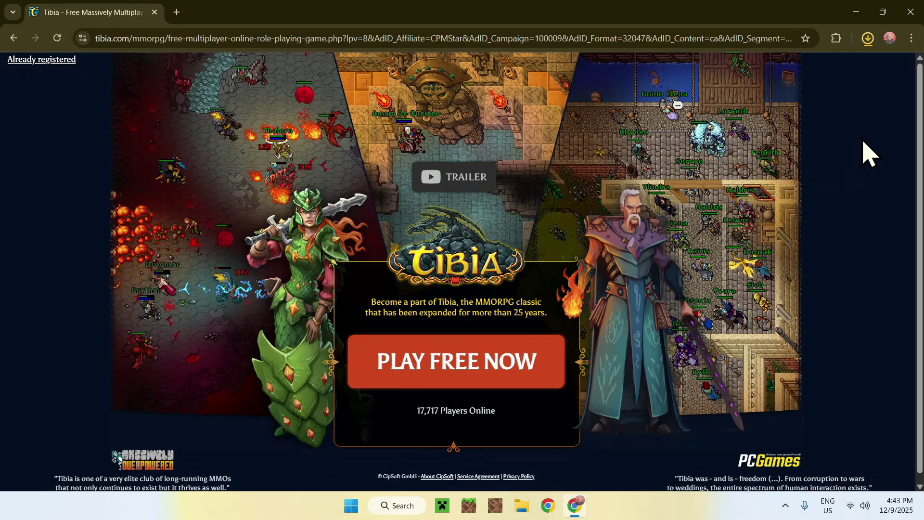
left_click(868, 38)
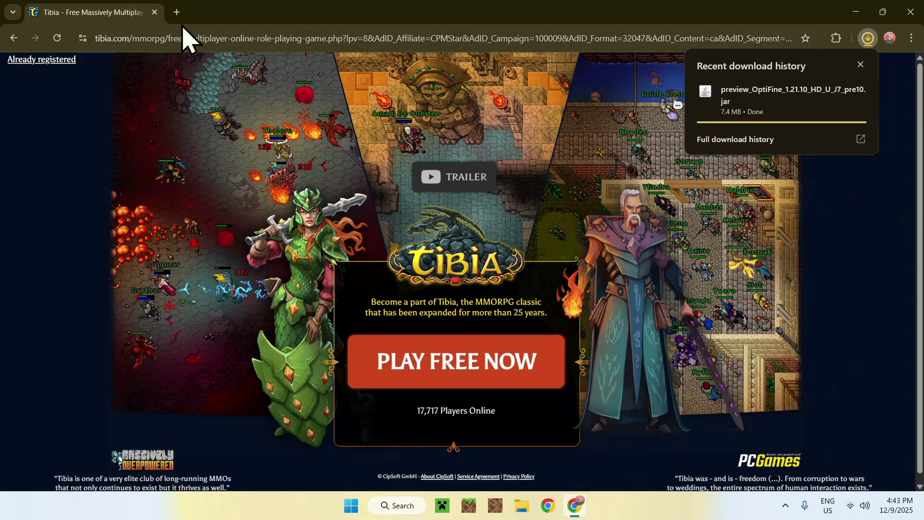
left_click(177, 12)
Search Google for 'JDK 25' and scroll to Oracle's Java Downloads result.
left_click(330, 225)
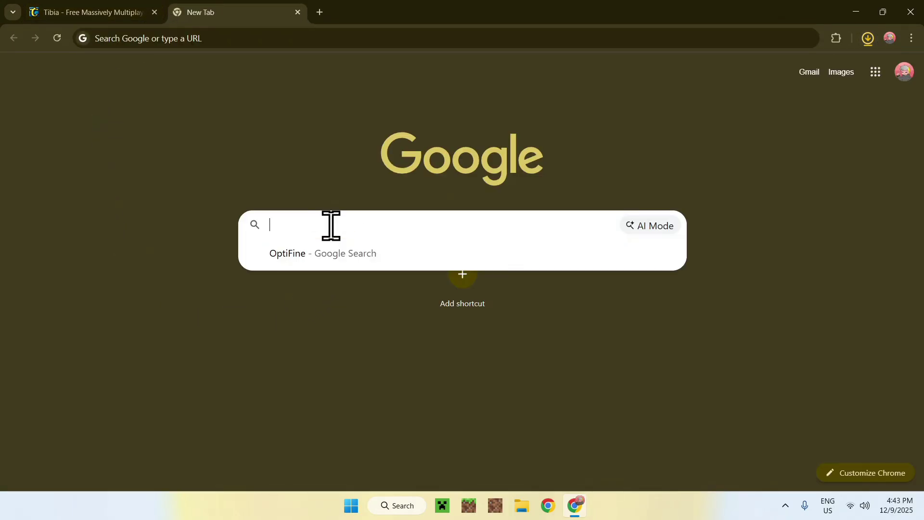
type("JDK 25")
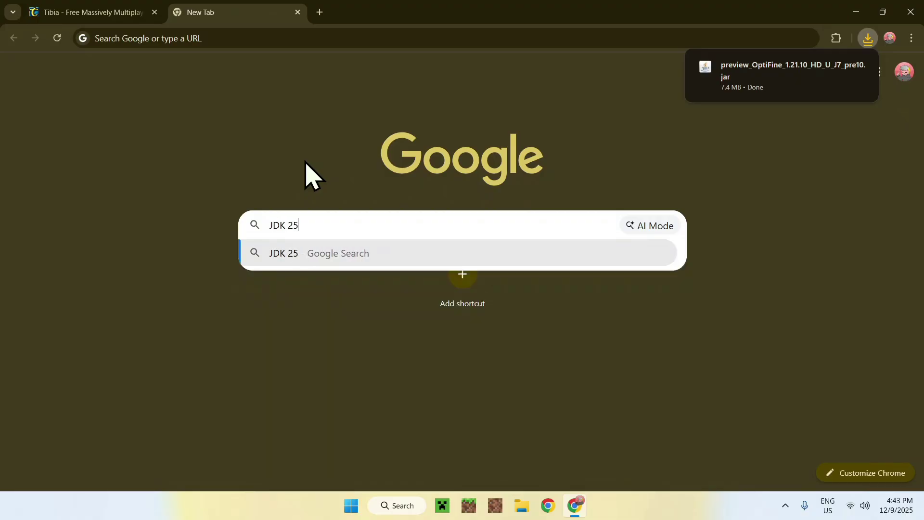
key("Return")
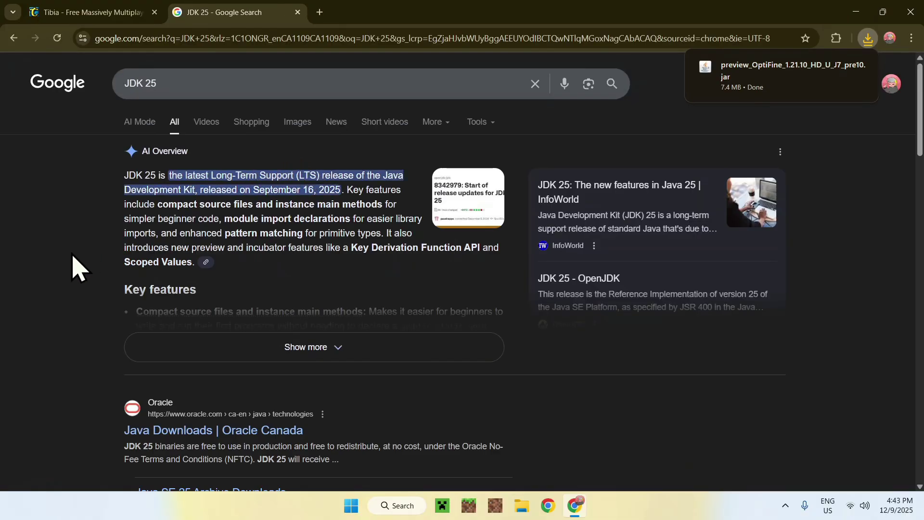
scroll(72, 260, "down", 5)
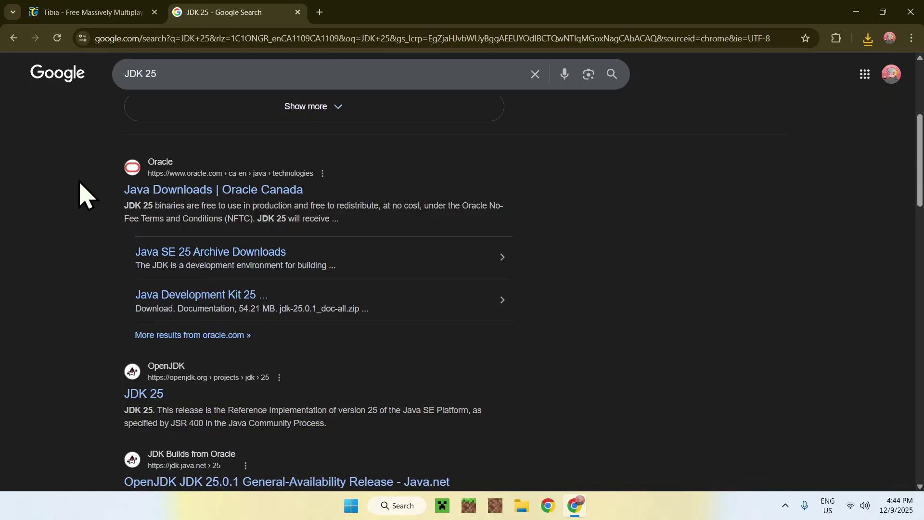
Open Oracle's Java Downloads page, accept all cookies, and show the JDK 25 Windows downloads.
left_click(217, 193)
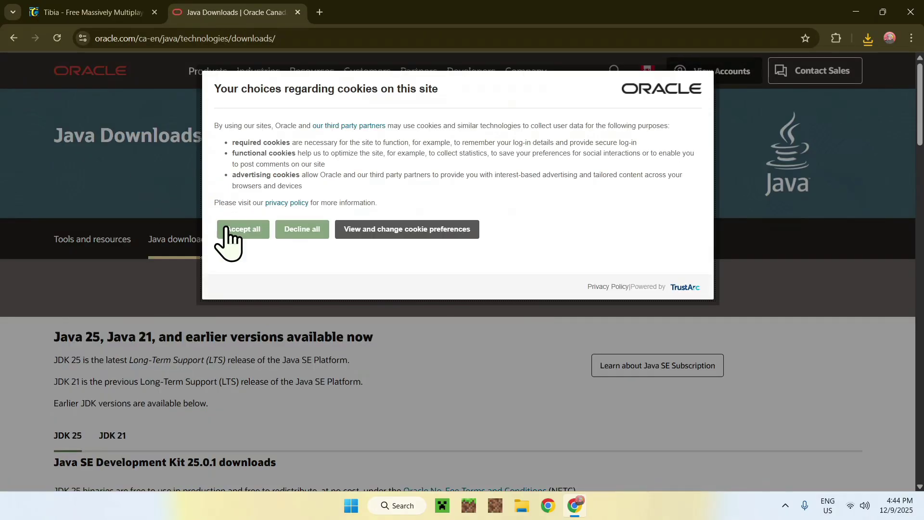
left_click(238, 232)
scroll(253, 190, "down", 1)
scroll(252, 191, "down", 2)
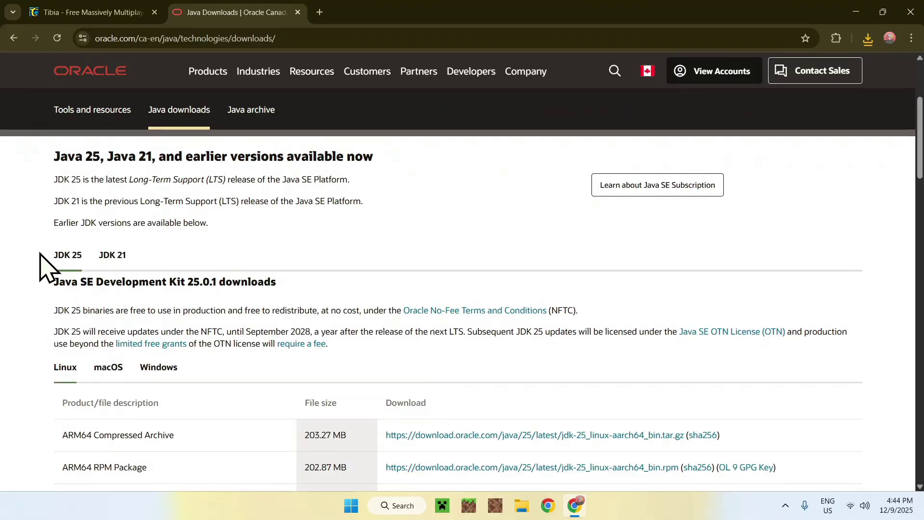
left_click(155, 372)
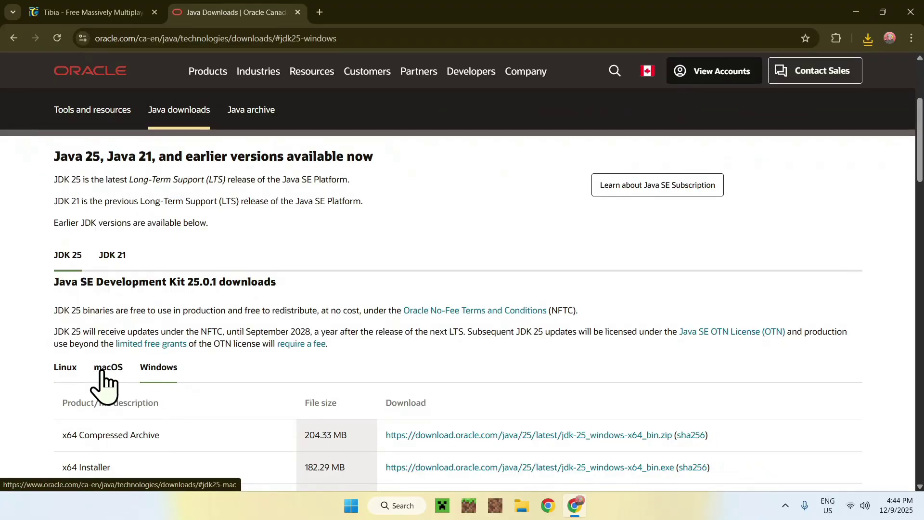
scroll(35, 373, "down", 1)
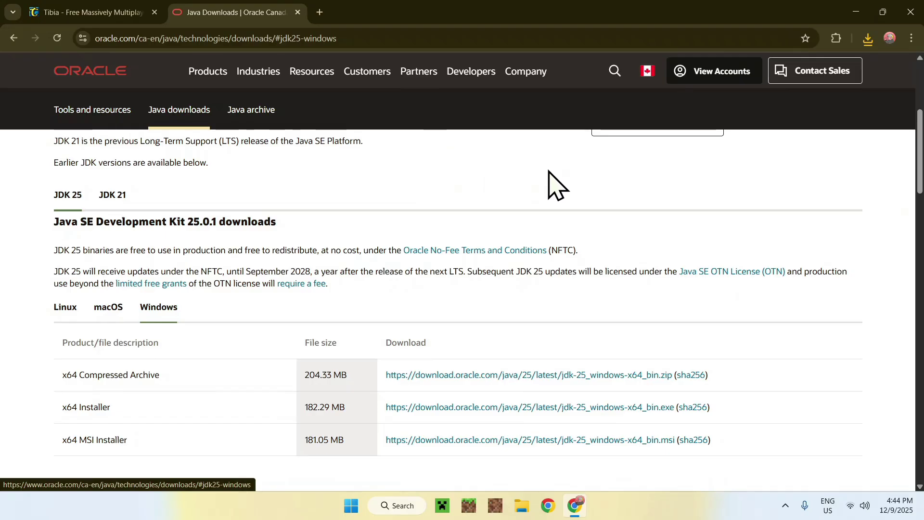
Verify in the downloads list that the OptiFine jar finished, then close Chrome.
left_click(868, 39)
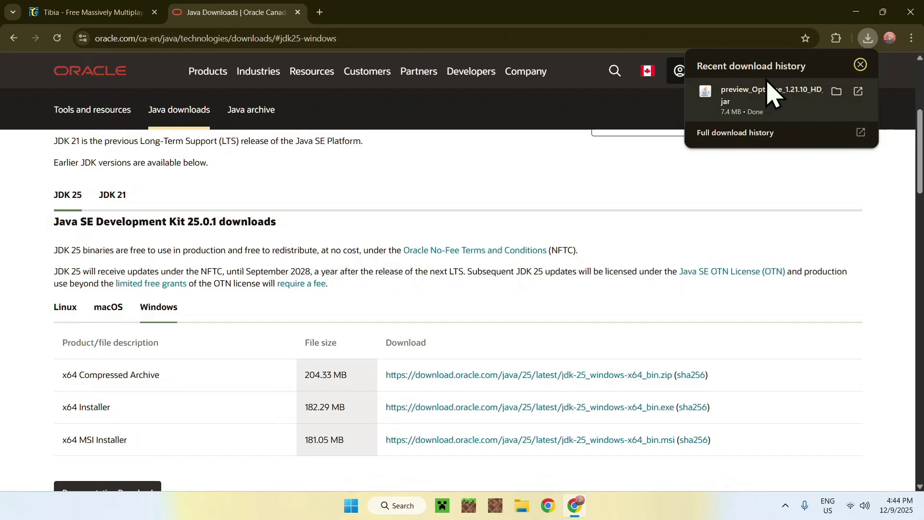
left_click(471, 181)
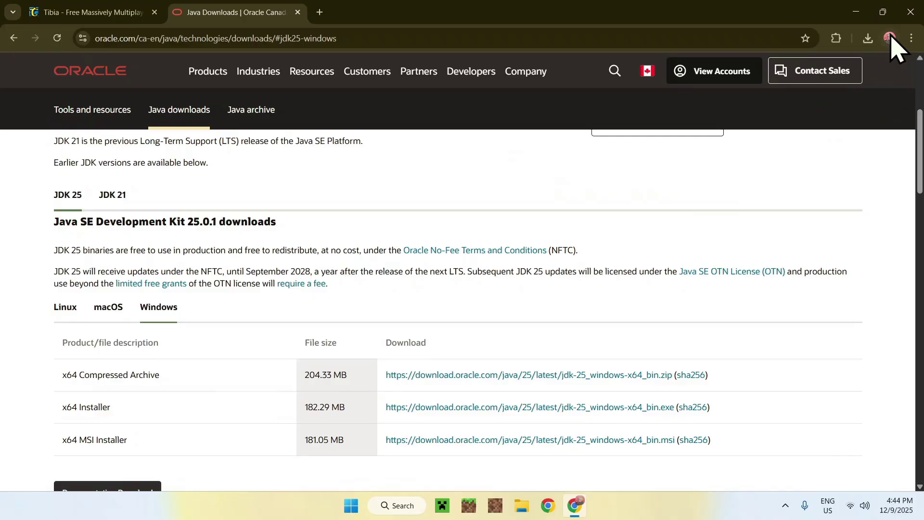
left_click(910, 12)
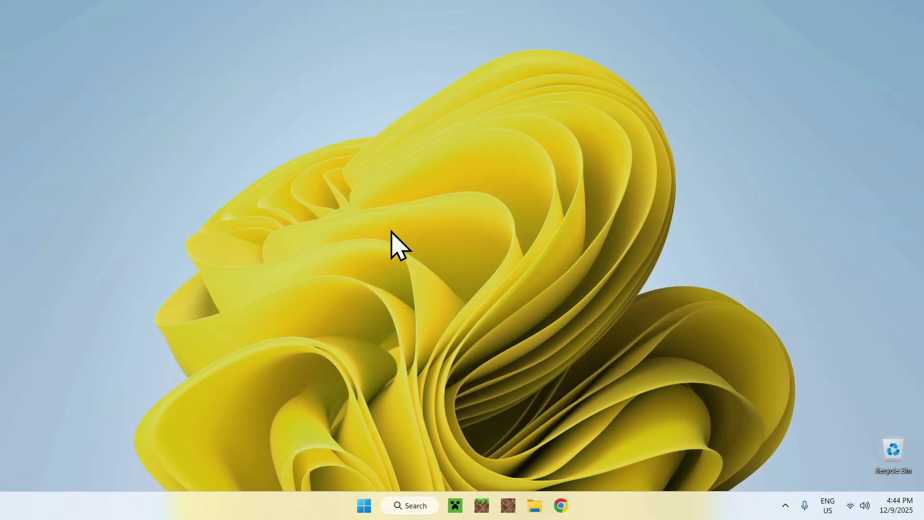
Open File Explorer on the Downloads folder holding the OptiFine preview jar.
left_click(534, 504)
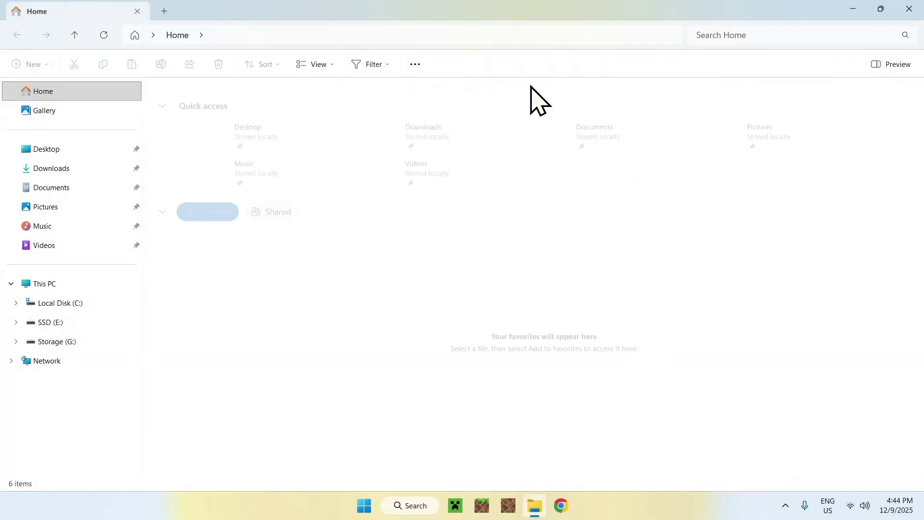
left_click(75, 172)
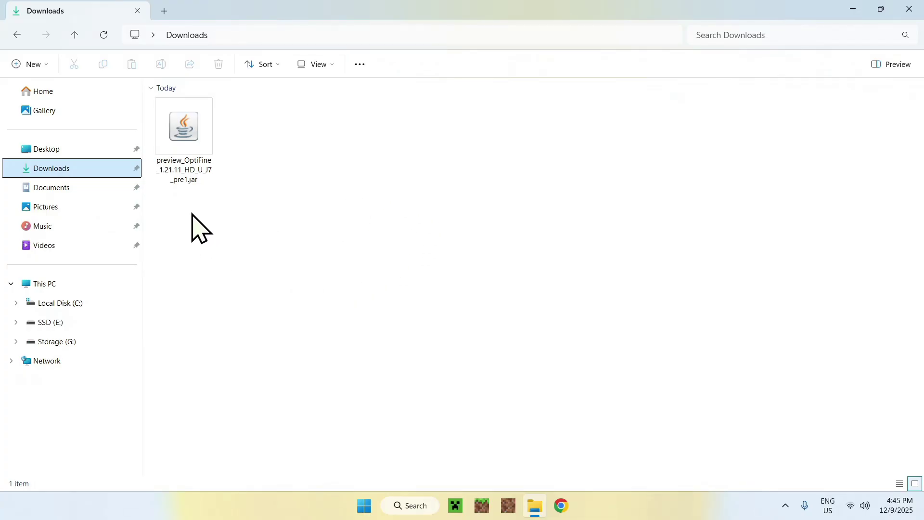
Run the OptiFine jar and install it into the .minecraft folder, acknowledging the success message.
double_click(185, 129)
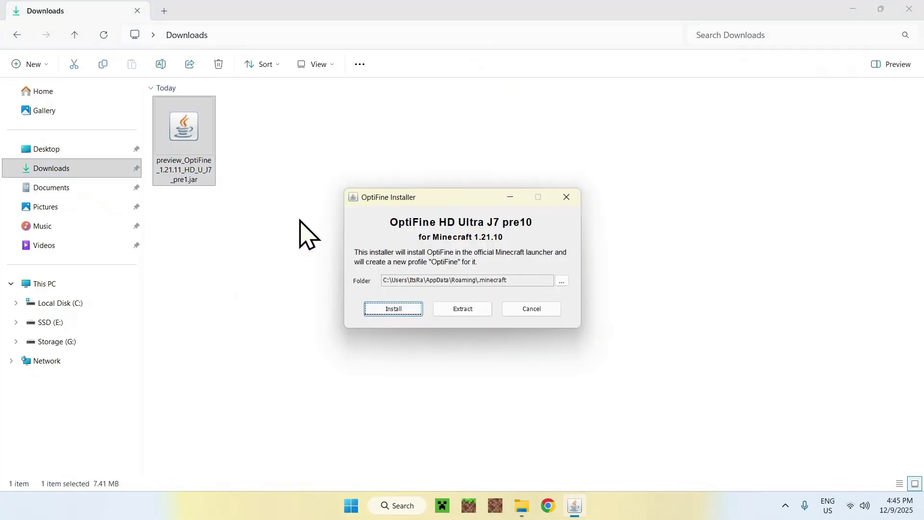
left_click(393, 310)
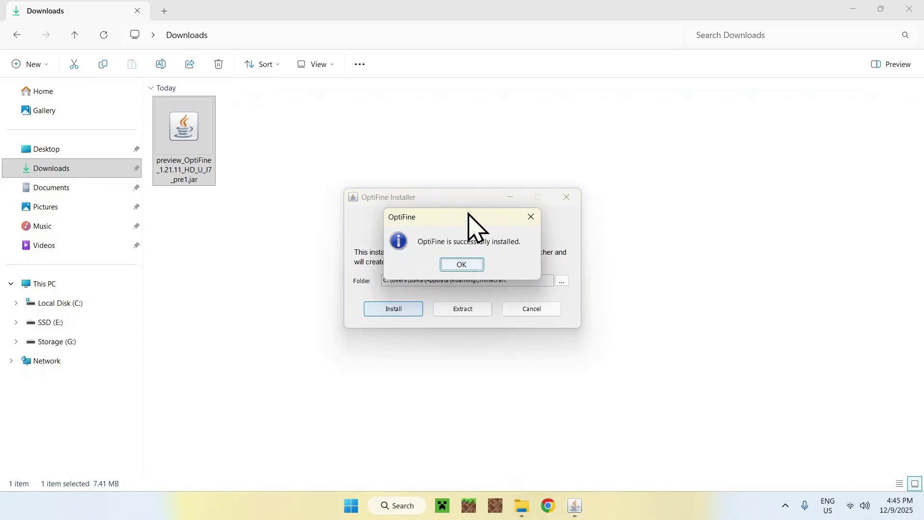
left_click(462, 266)
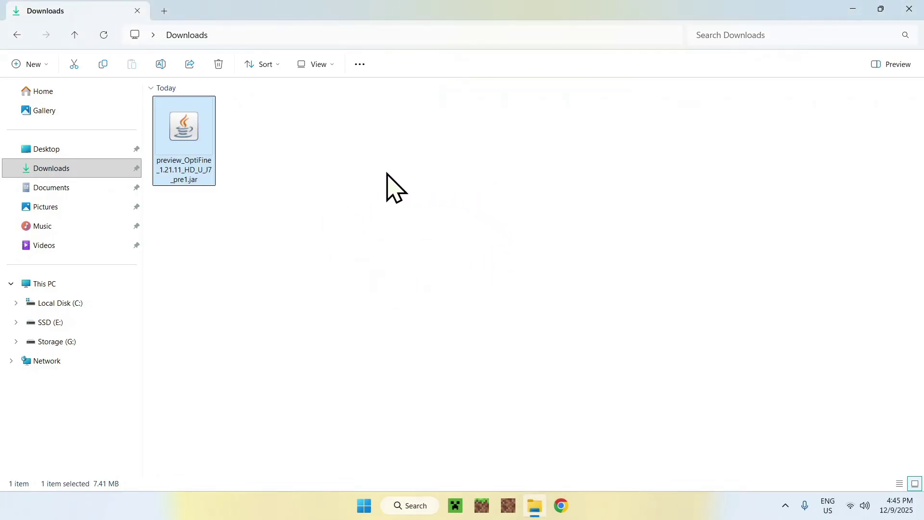
Launch Minecraft Launcher and select the OptiFine 1.21.10 HD U J7 pre10 installation.
left_click(455, 506)
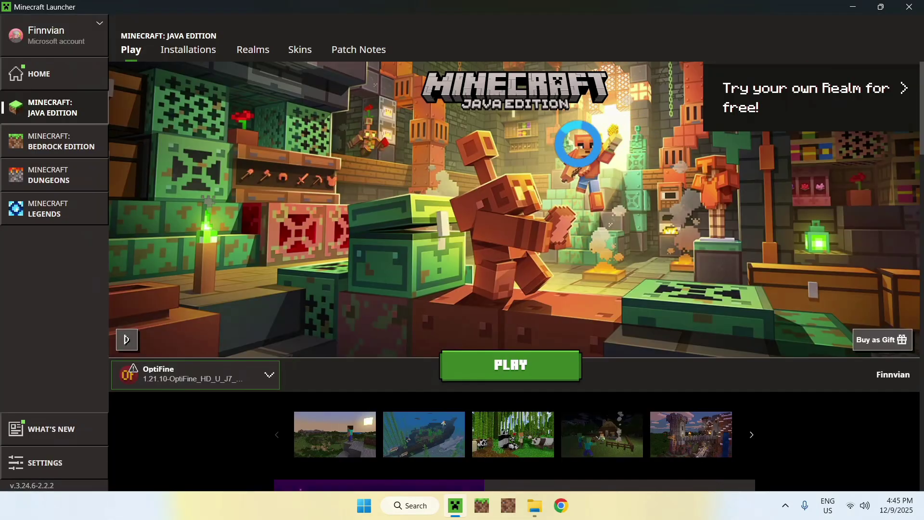
left_click(248, 378)
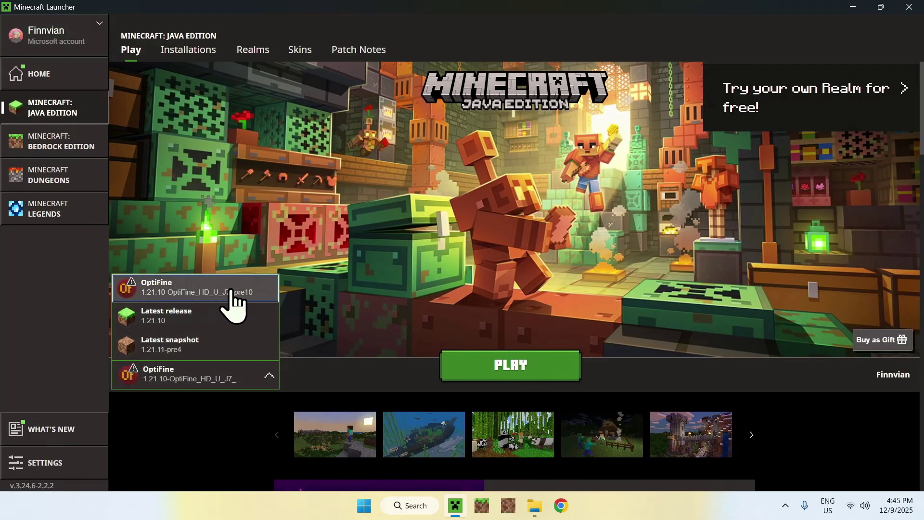
left_click(306, 255)
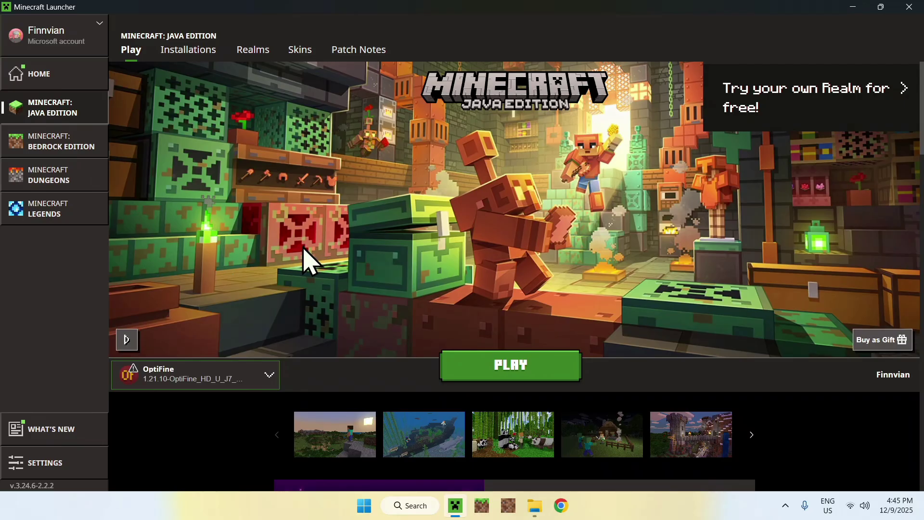
Play the OptiFine installation, ticking 'I understand the risks. Don't warn me again' on the warning.
left_click(512, 381)
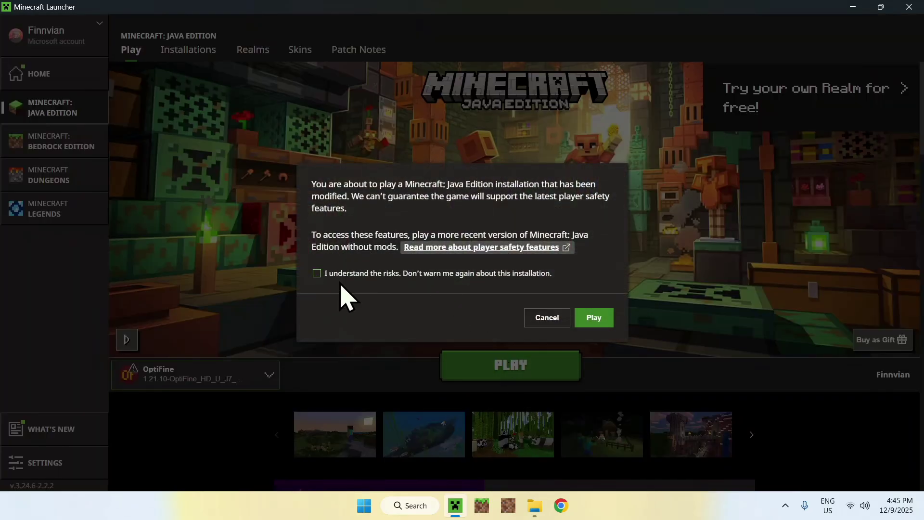
left_click(317, 273)
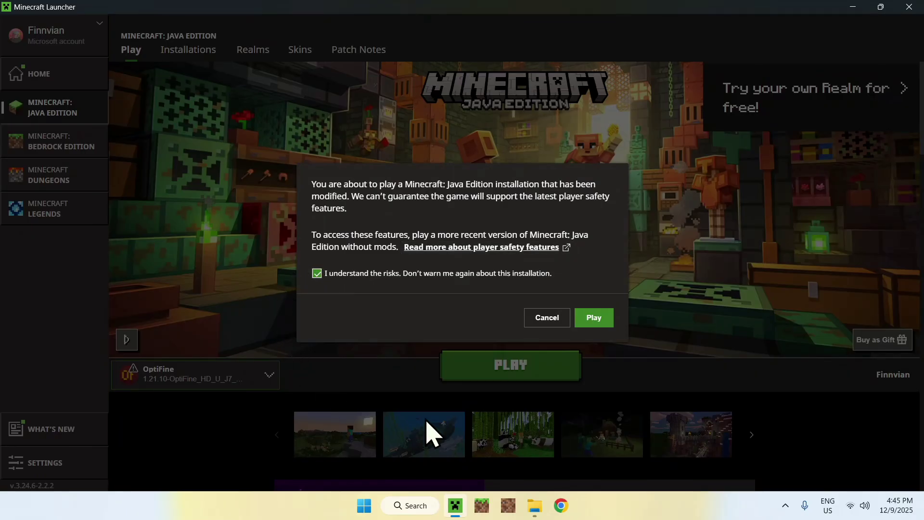
left_click(594, 320)
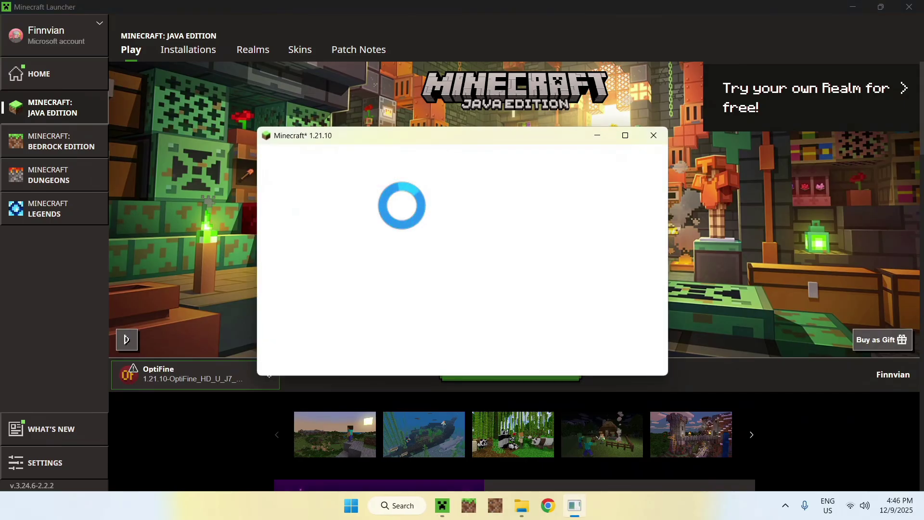
Maximize the game window and create a default Creative singleplayer world named 'New World'.
left_click(625, 138)
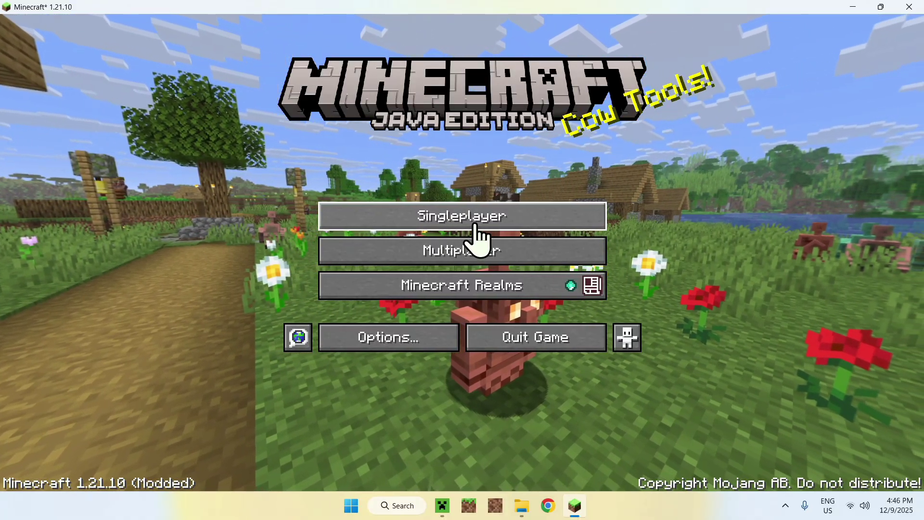
left_click(455, 224)
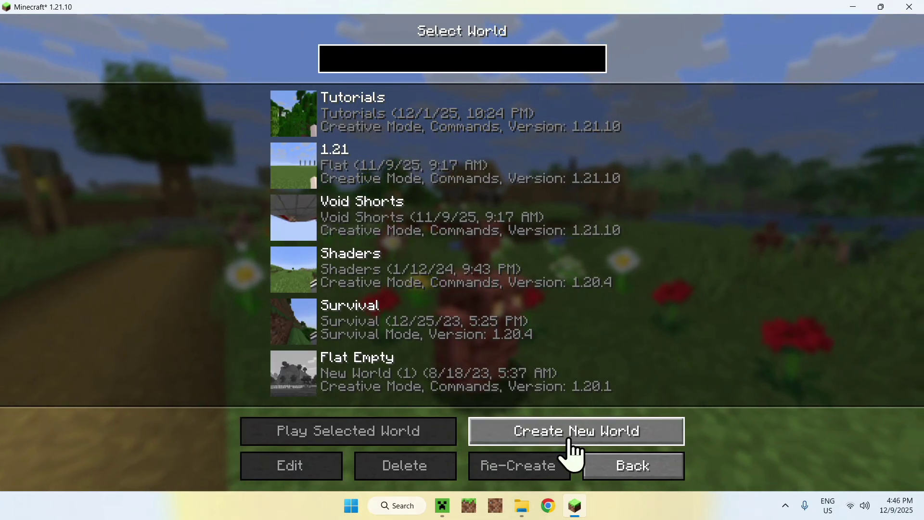
left_click(577, 442)
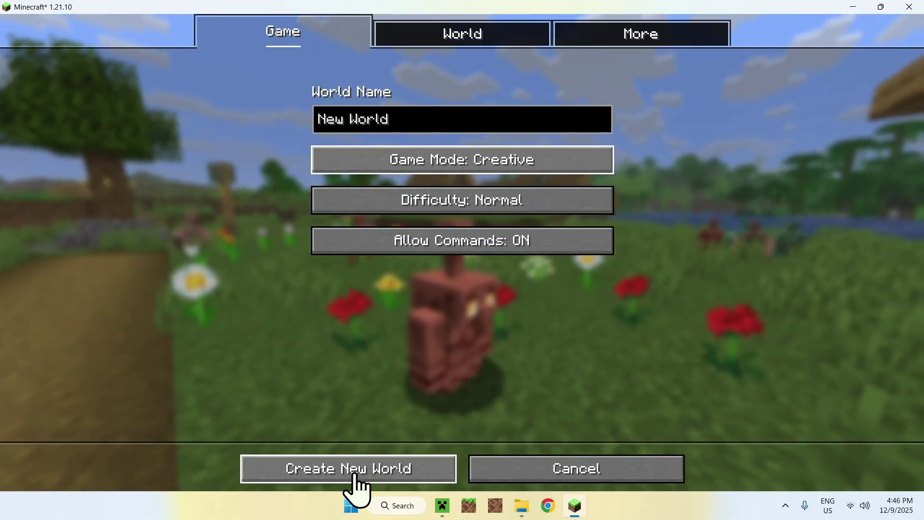
left_click(357, 479)
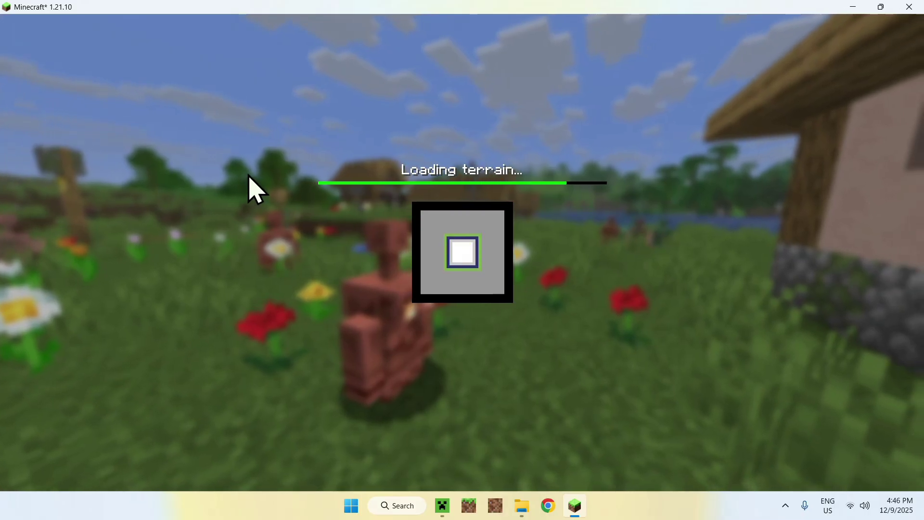
key("w")
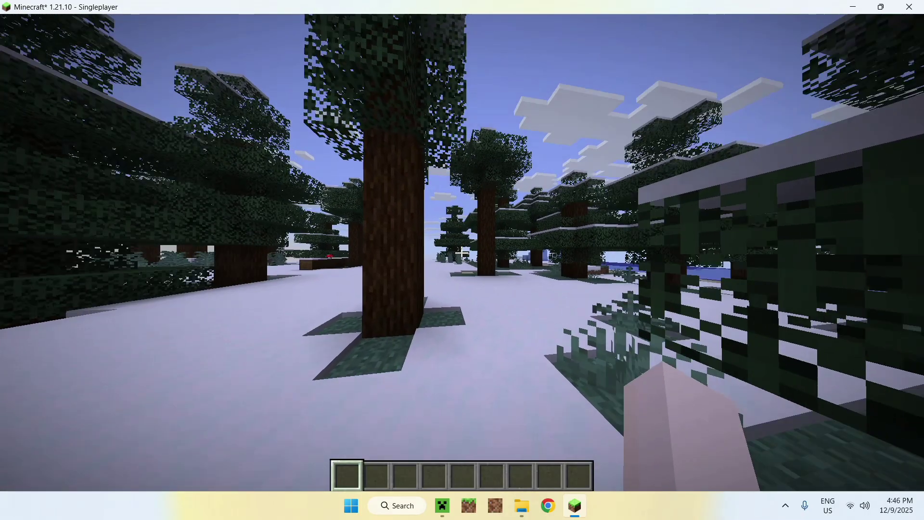
key("w")
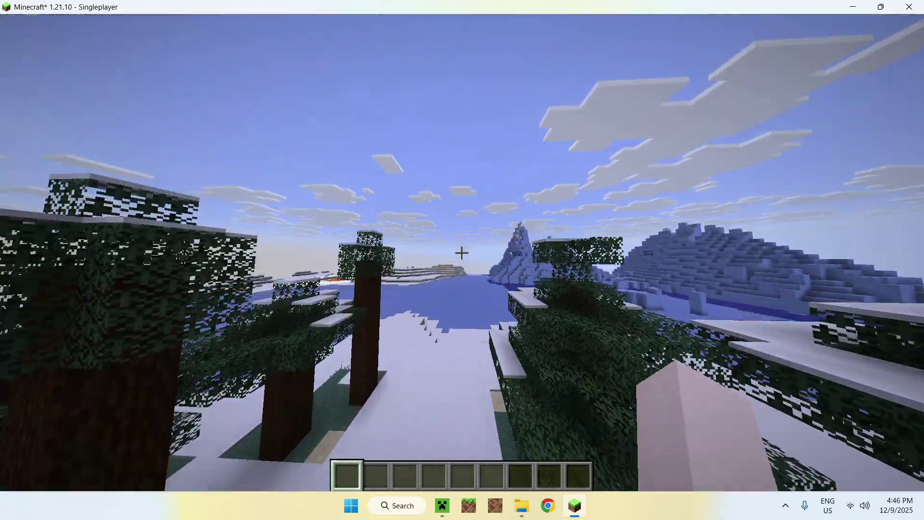
key("Escape")
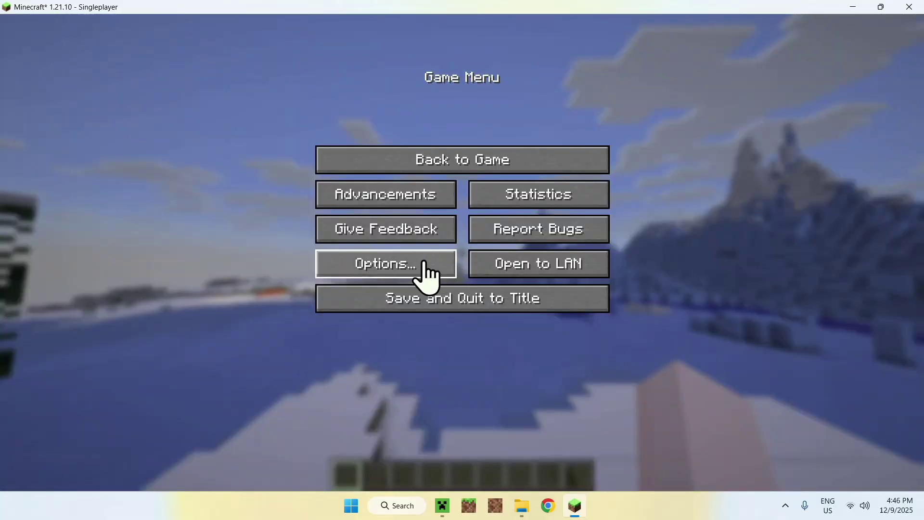
left_click(422, 265)
left_click(340, 207)
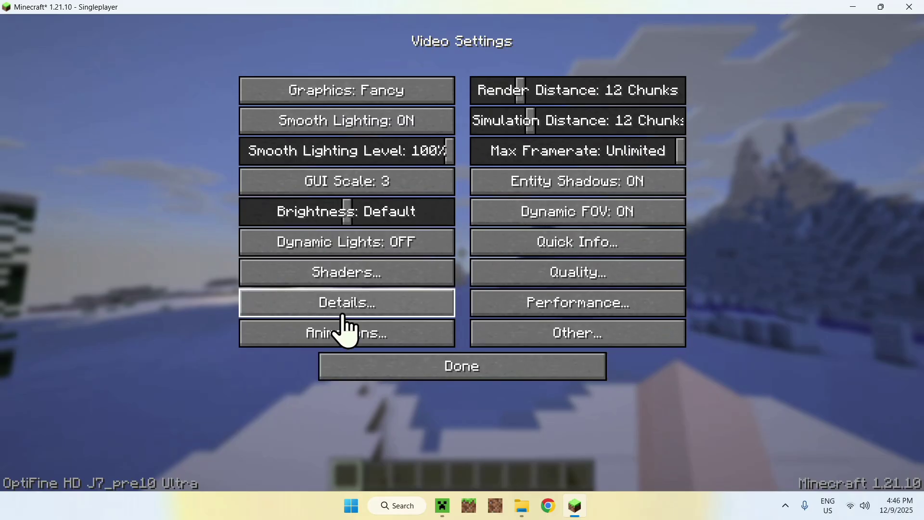
left_click(343, 283)
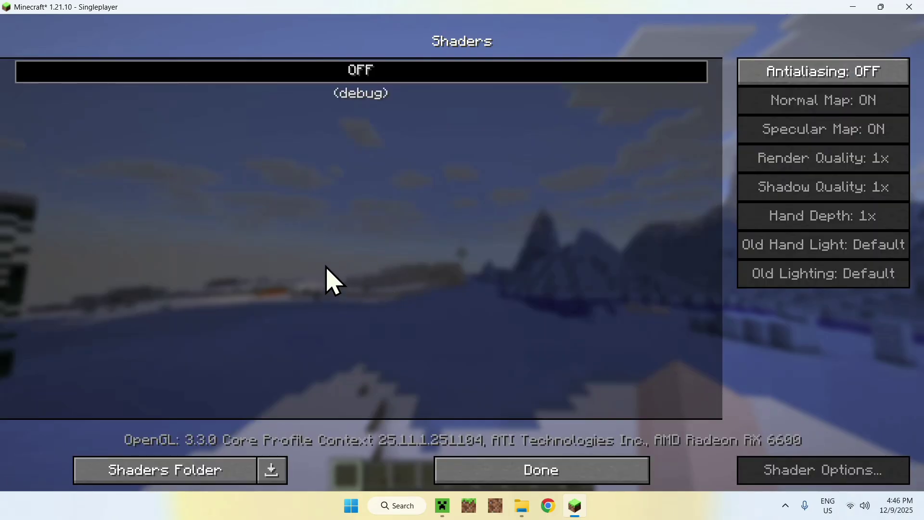
key("Escape")
key("Escape")
left_click(412, 268)
left_click(391, 222)
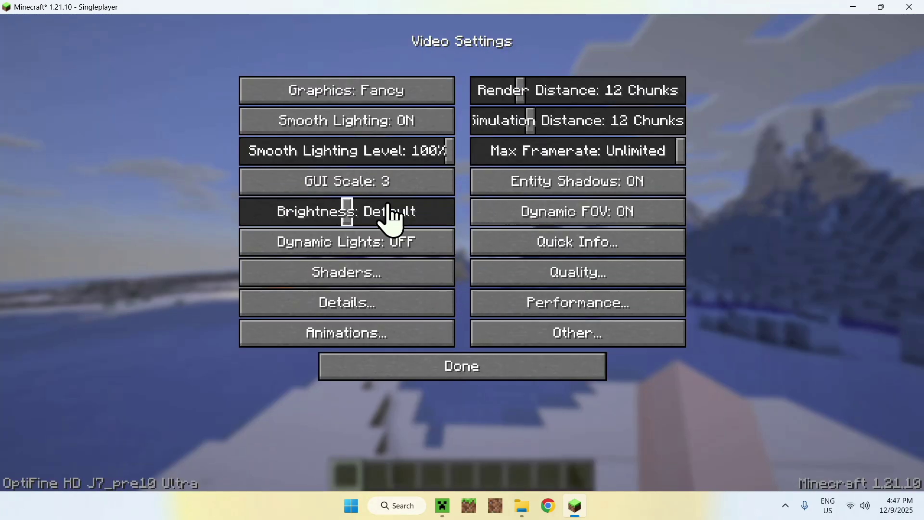
left_click(359, 306)
left_click(454, 364)
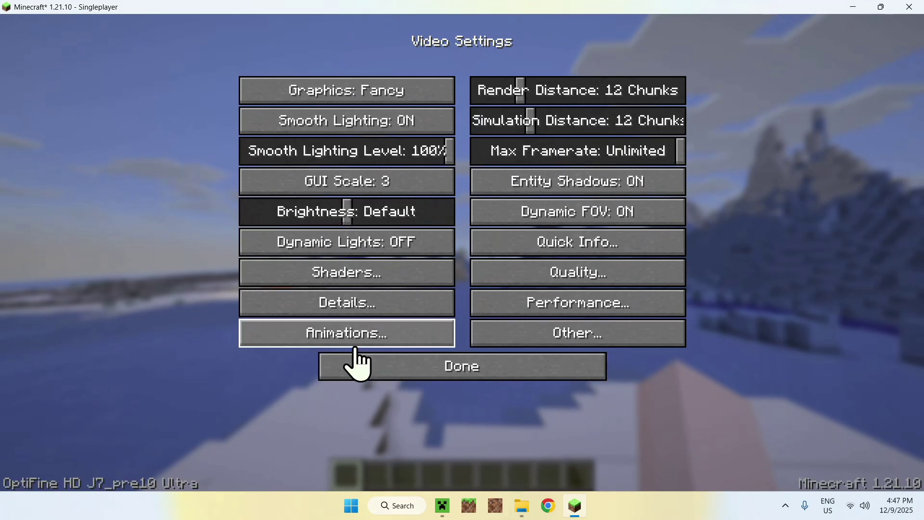
left_click(334, 345)
left_click(500, 371)
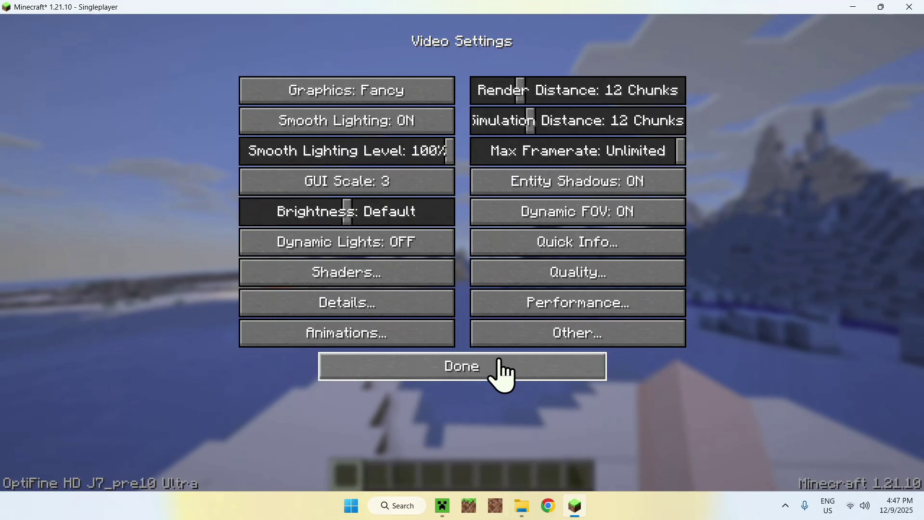
left_click(541, 291)
left_click(541, 365)
left_click(554, 303)
left_click(553, 361)
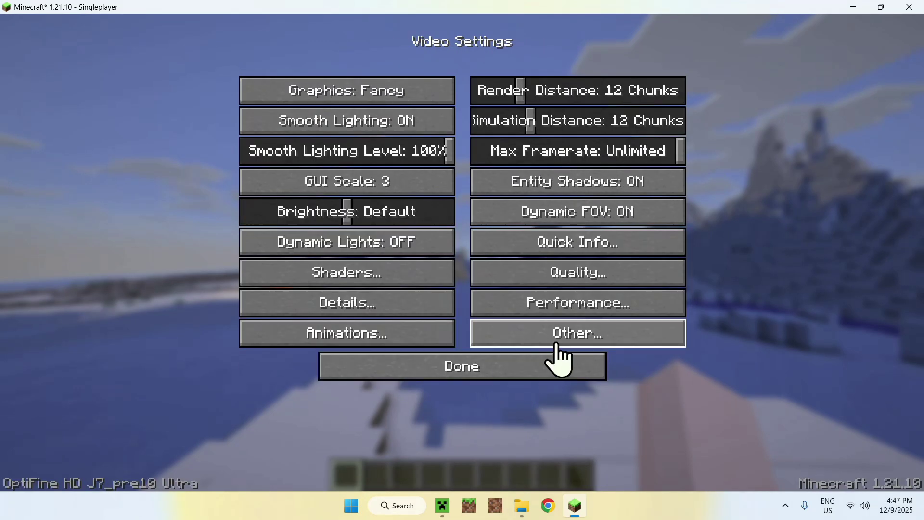
left_click(554, 340)
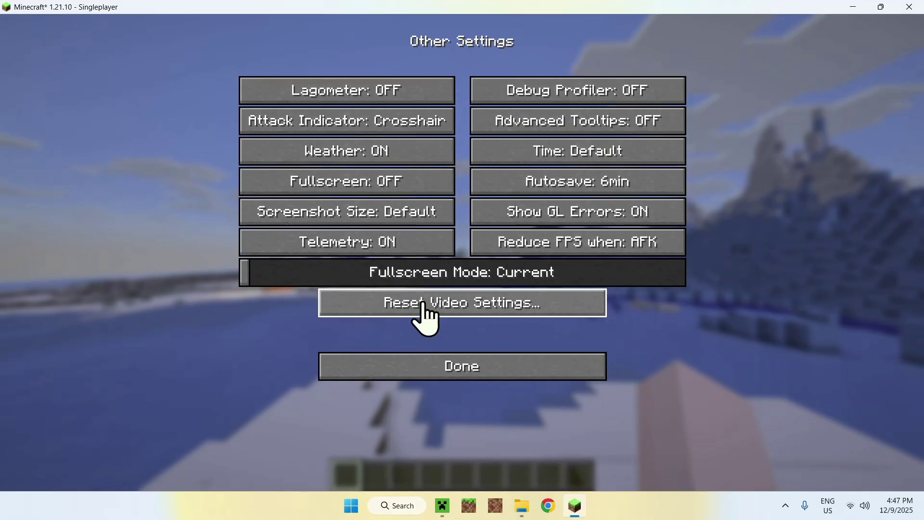
left_click(468, 375)
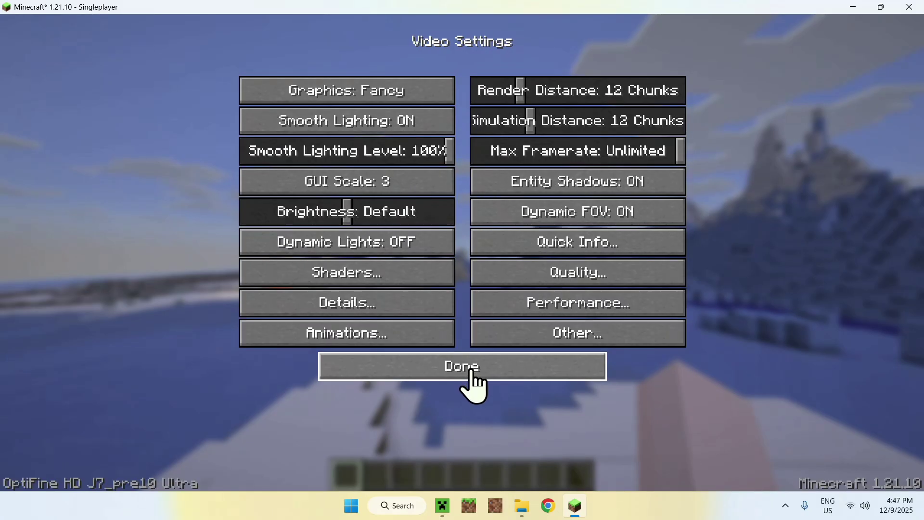
left_click(472, 373)
left_click(457, 469)
Resume the game and fly forward over the snowy terrain, landing beside the frozen lake.
left_click(497, 172)
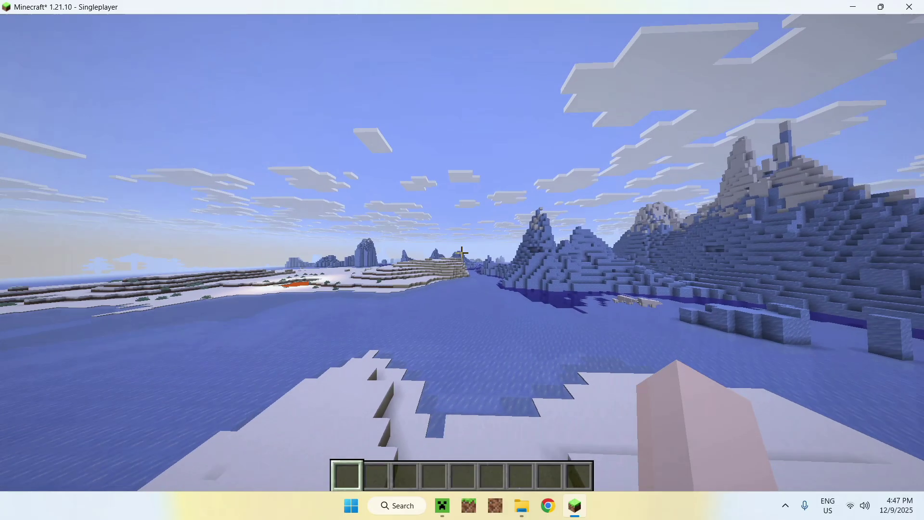
key("w")
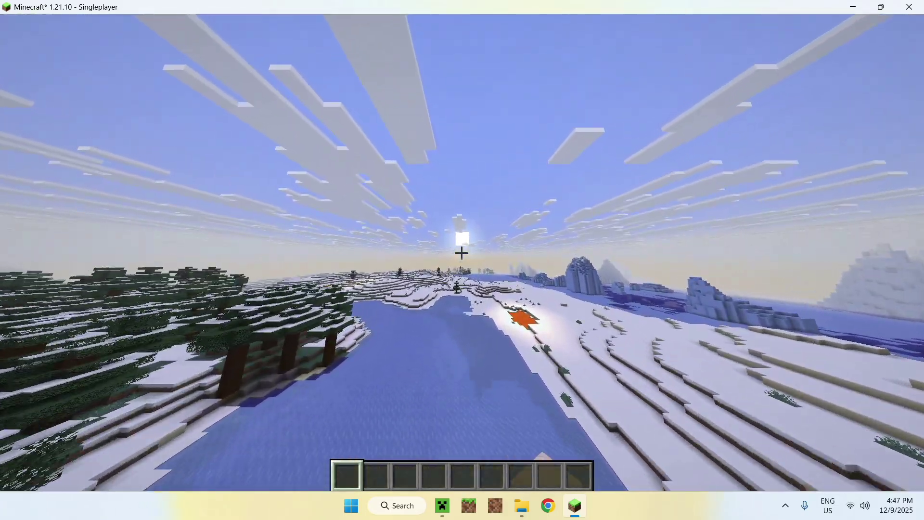
key("w")
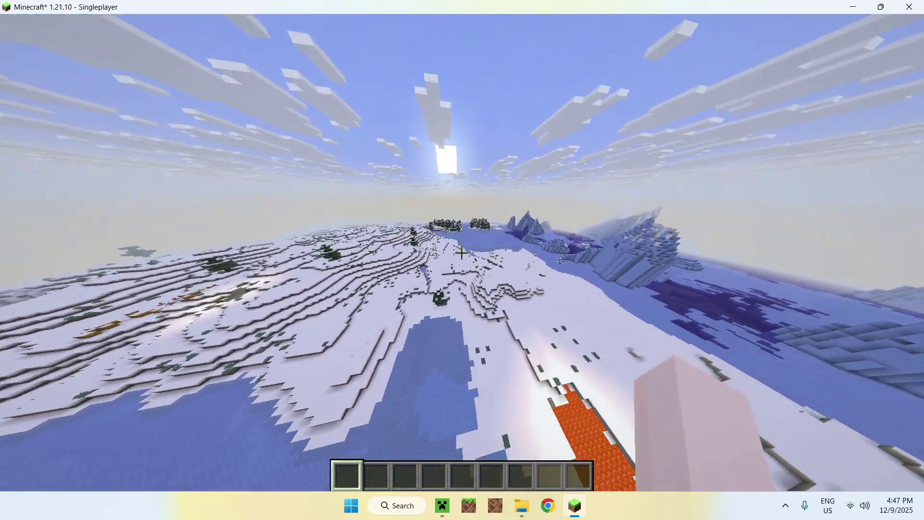
key("w")
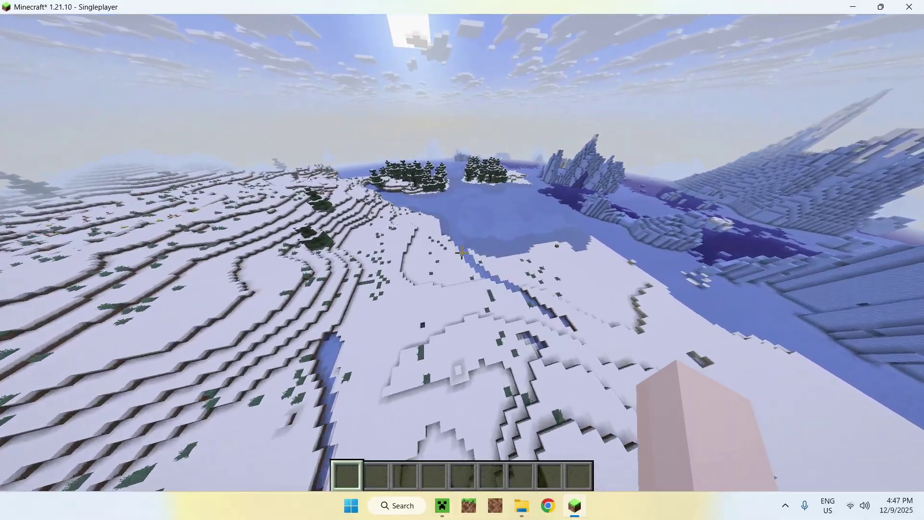
Switch to front-facing third-person view with F5 and run across the snow onto the frozen river.
key("F5")
key("F5")
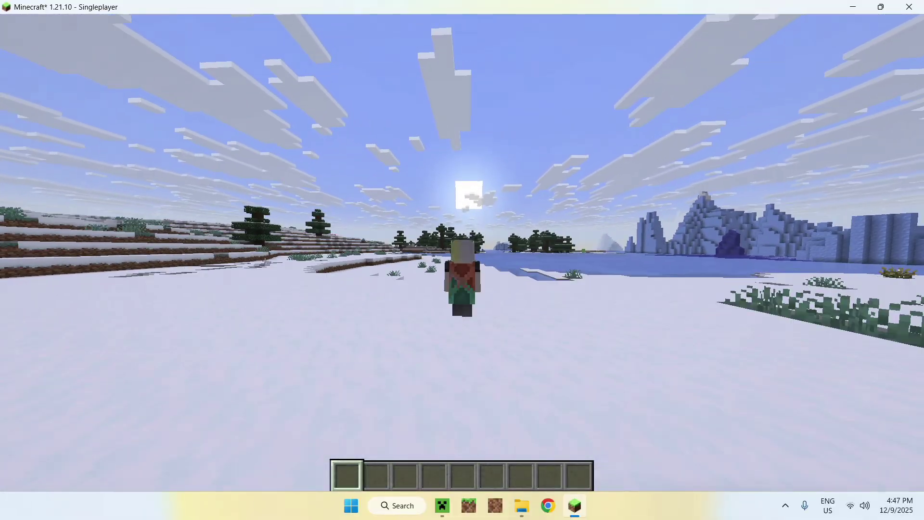
key("w")
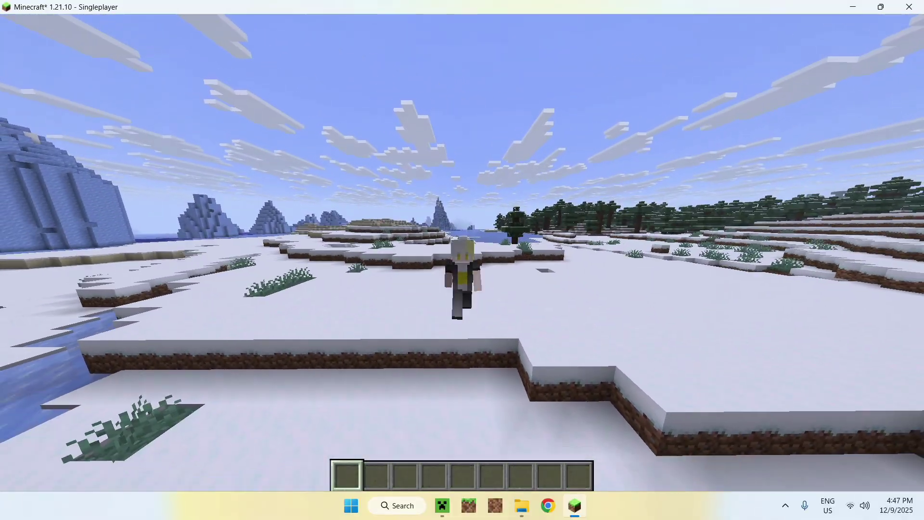
key("w")
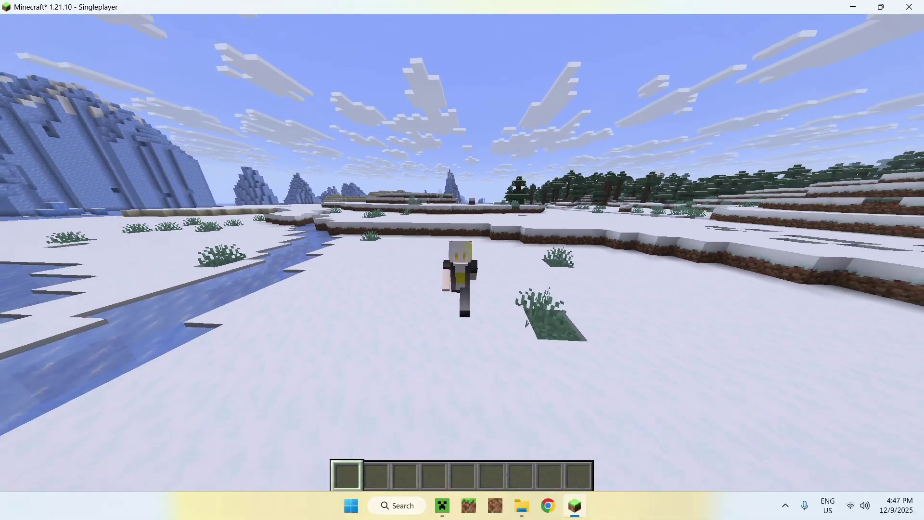
key("w")
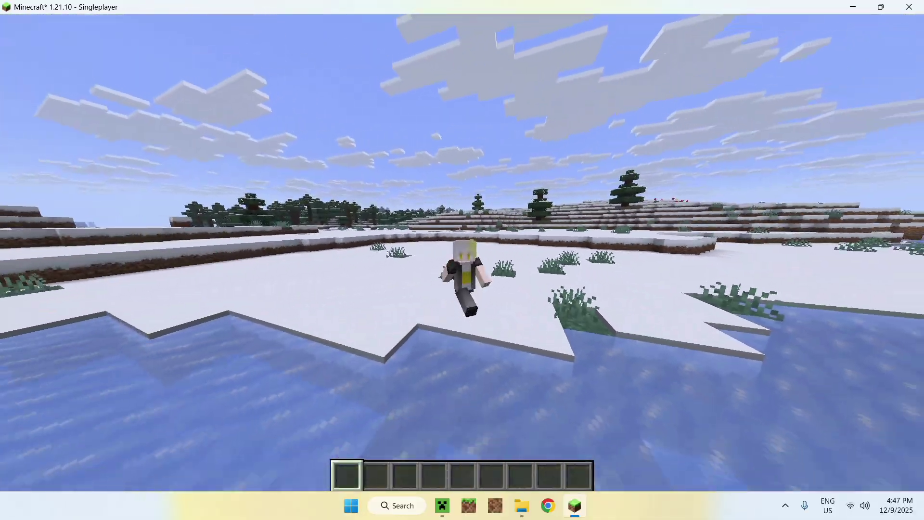
key("w")
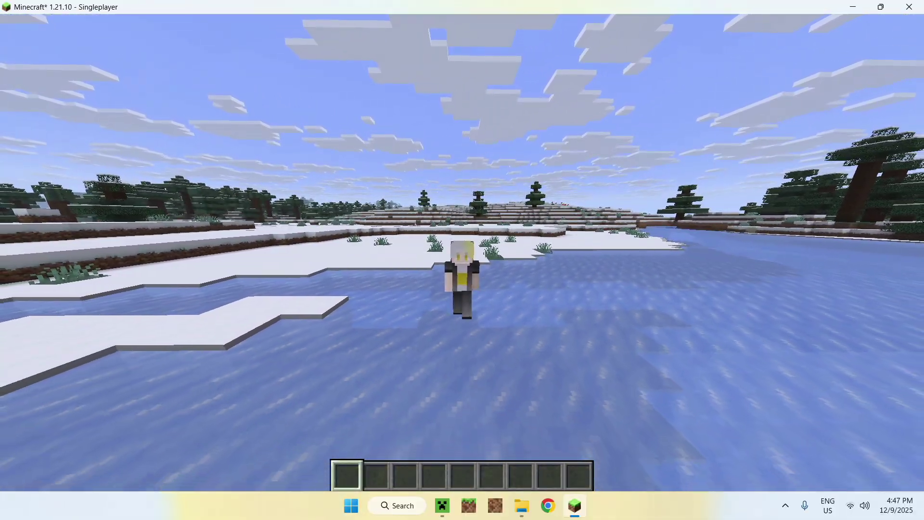